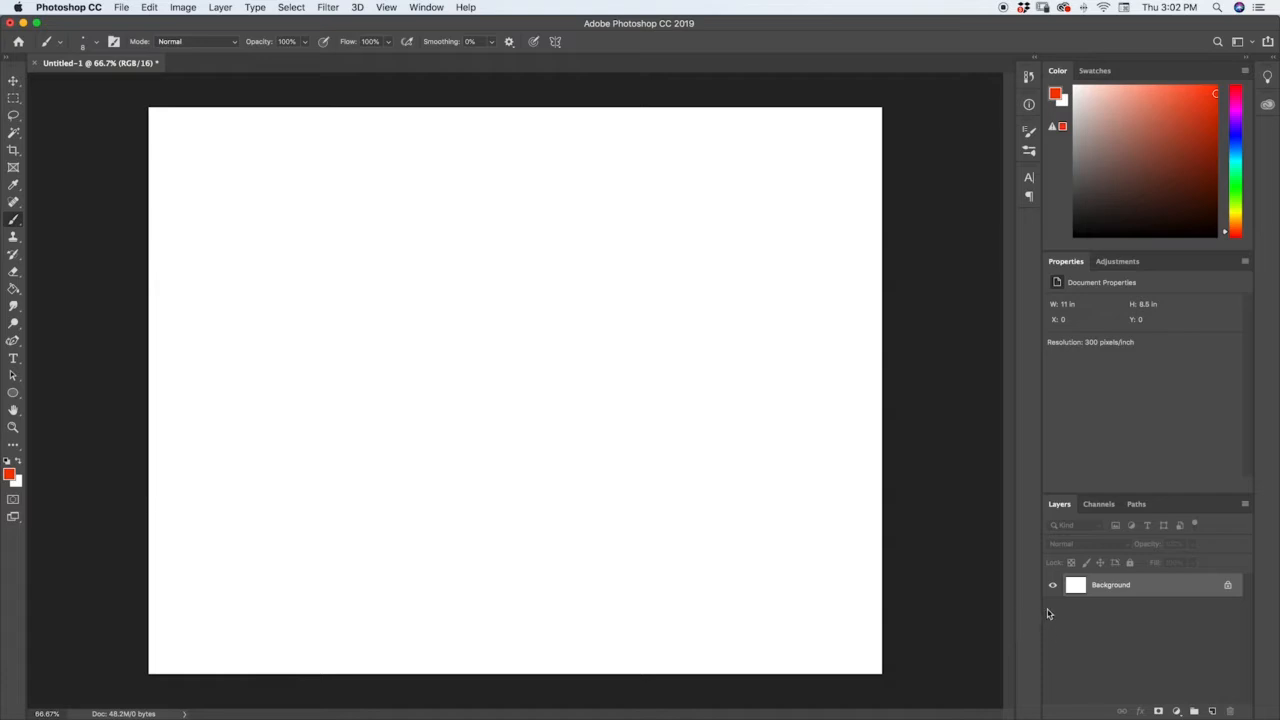
Step: Undock the Layers panel, float it over the middle of the canvas and enlarge it
drag(1059, 504, 514, 313)
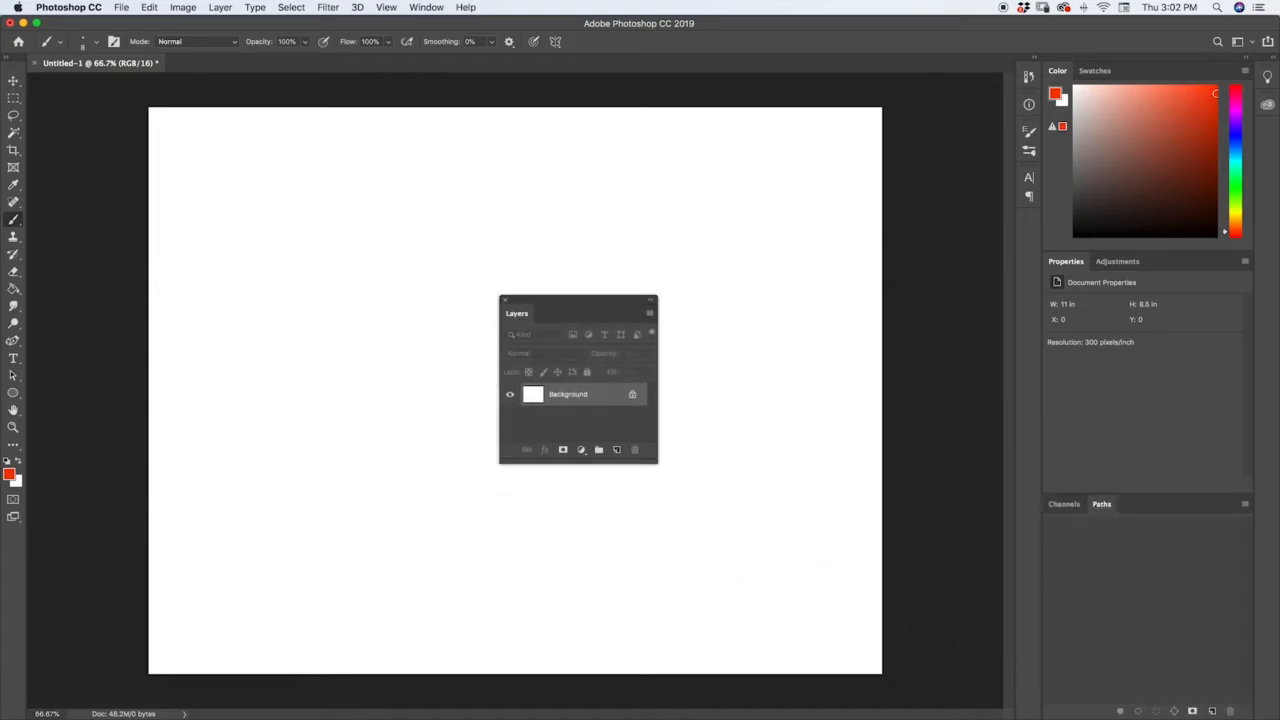
drag(494, 420, 353, 414)
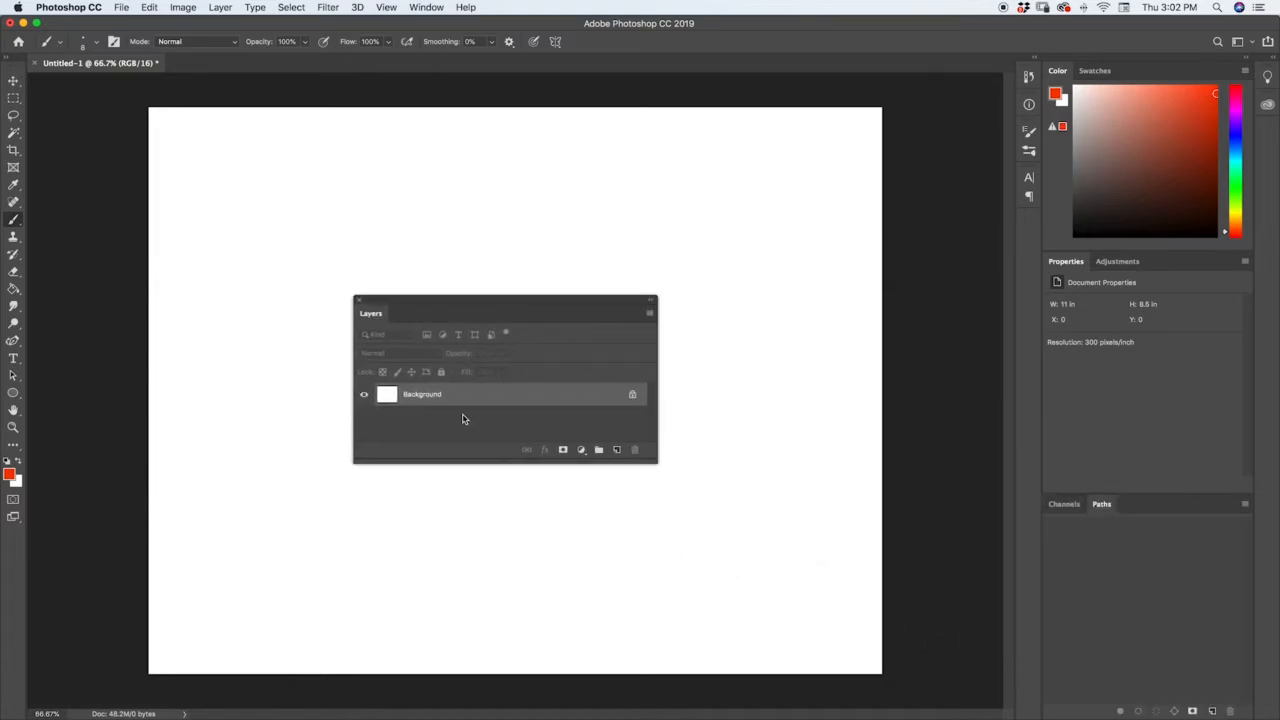
drag(655, 462, 750, 560)
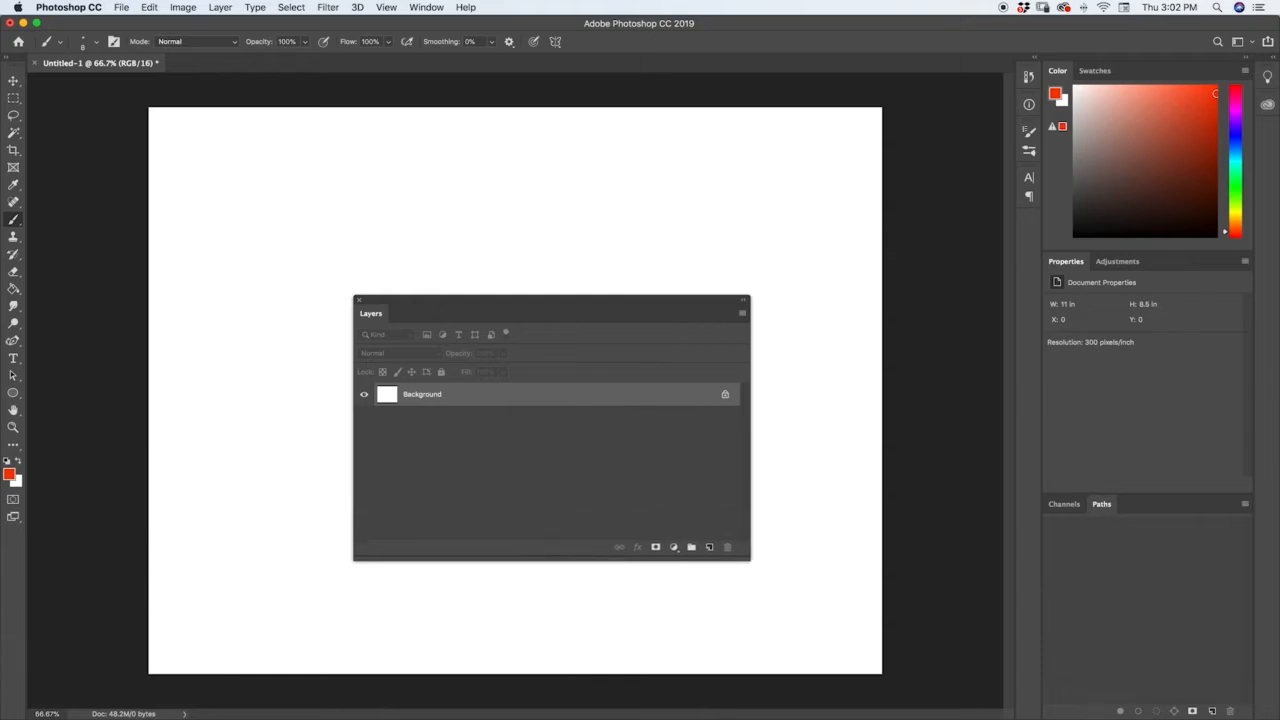
drag(526, 312, 520, 284)
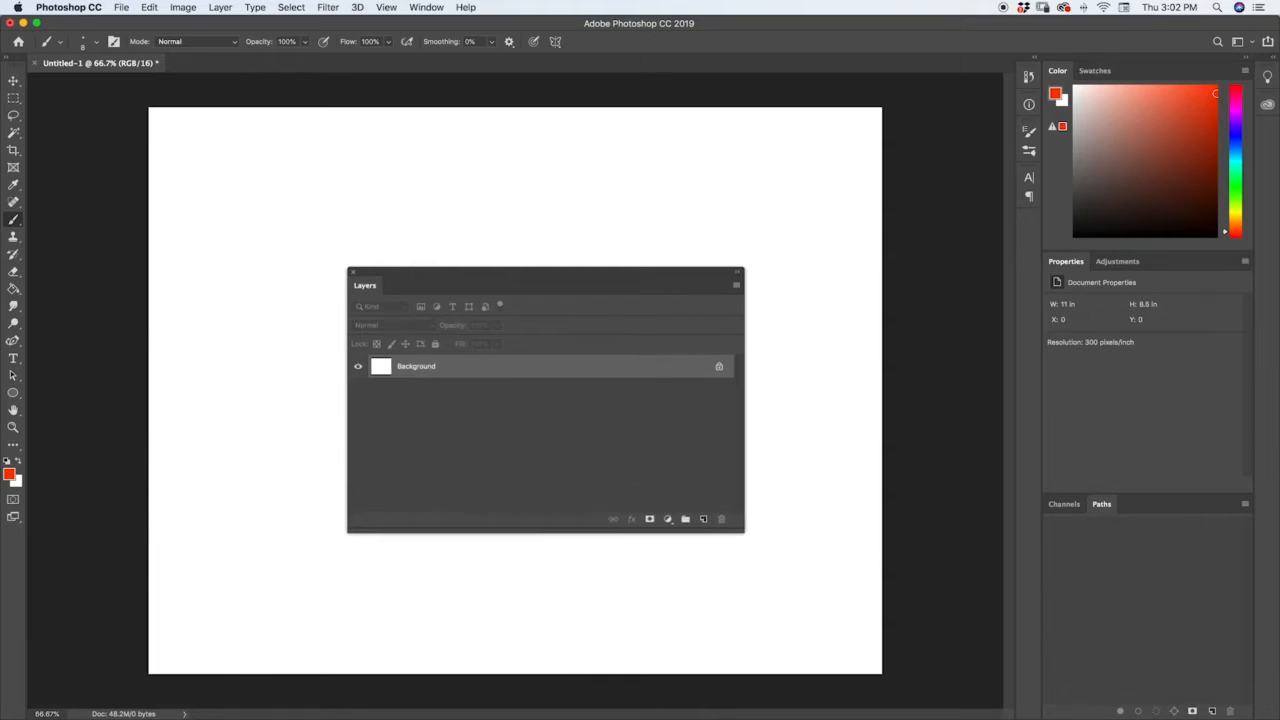
Step: Add a new layer above the Background and name it "base layer"
click(703, 520)
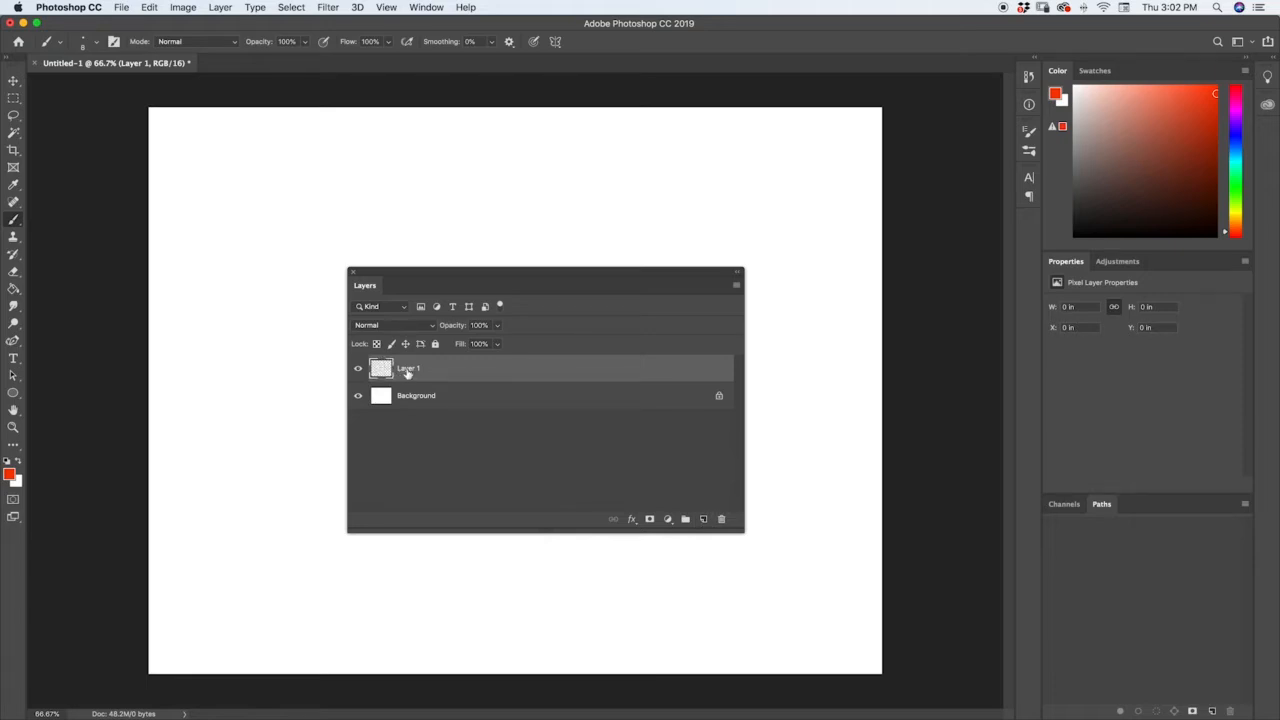
drag(408, 370, 407, 370)
double_click(408, 369)
text(base layer)
key(Return)
Step: Add another layer above the base layer and name it "grouping layer"
click(703, 521)
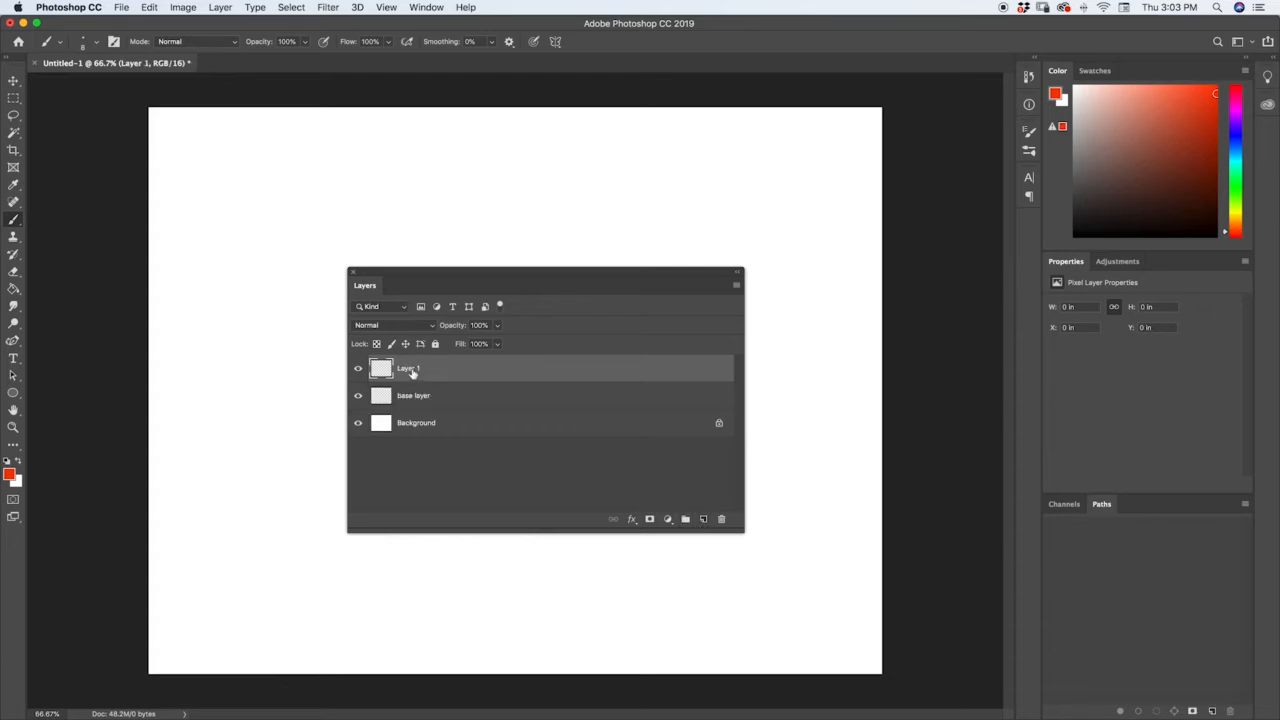
double_click(410, 372)
text(grouping laye)
key(Return)
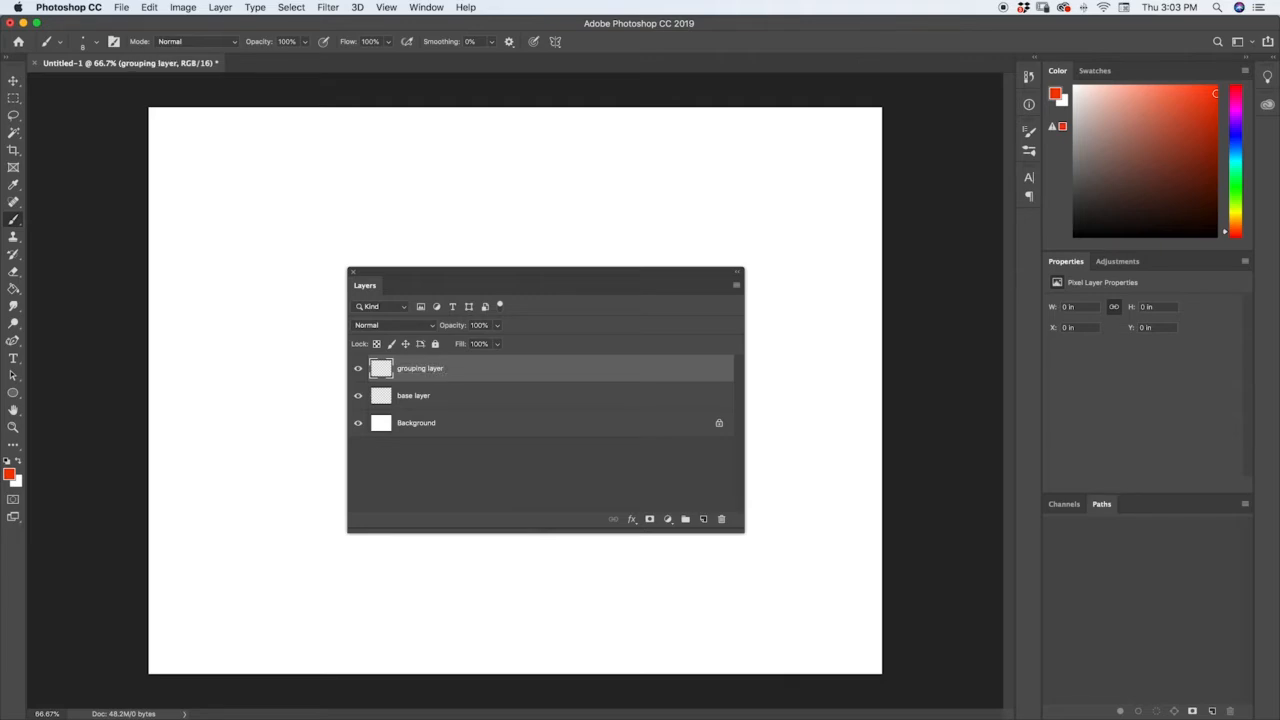
Step: Group the grouping layer and base layer as "test group" with Red color and Normal mode
shift+click(408, 394)
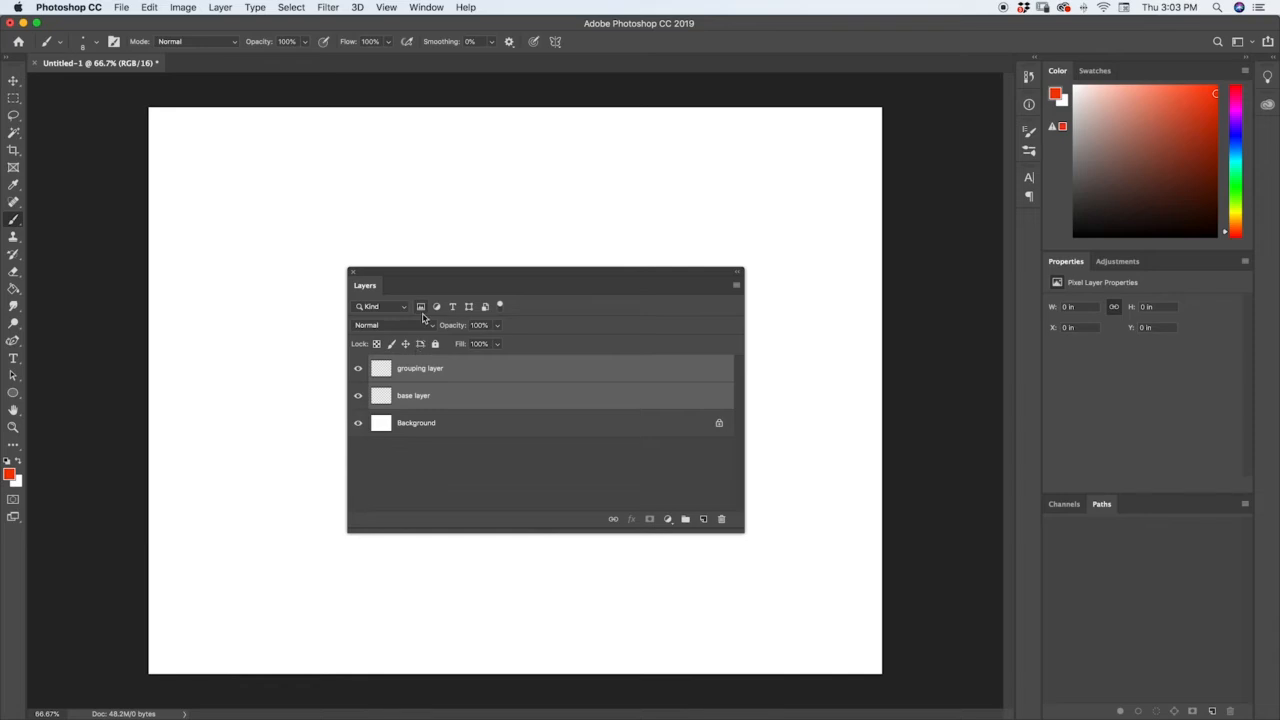
right_click(425, 368)
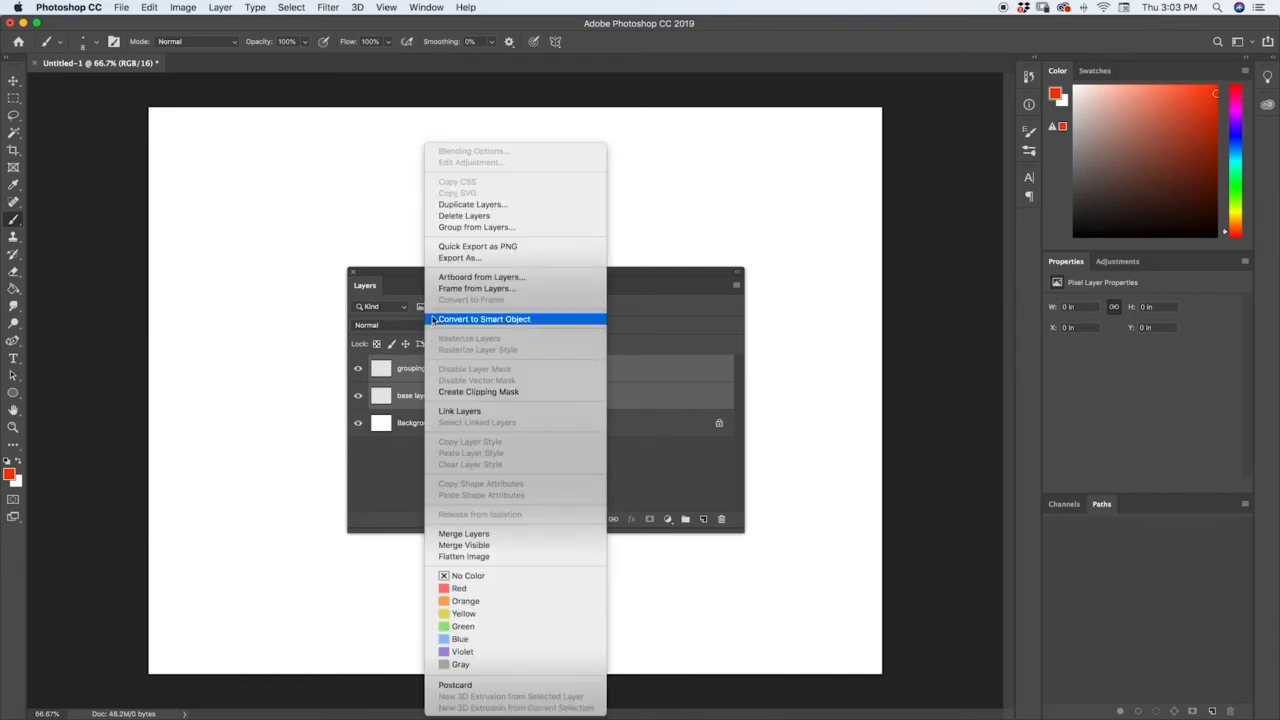
click(444, 228)
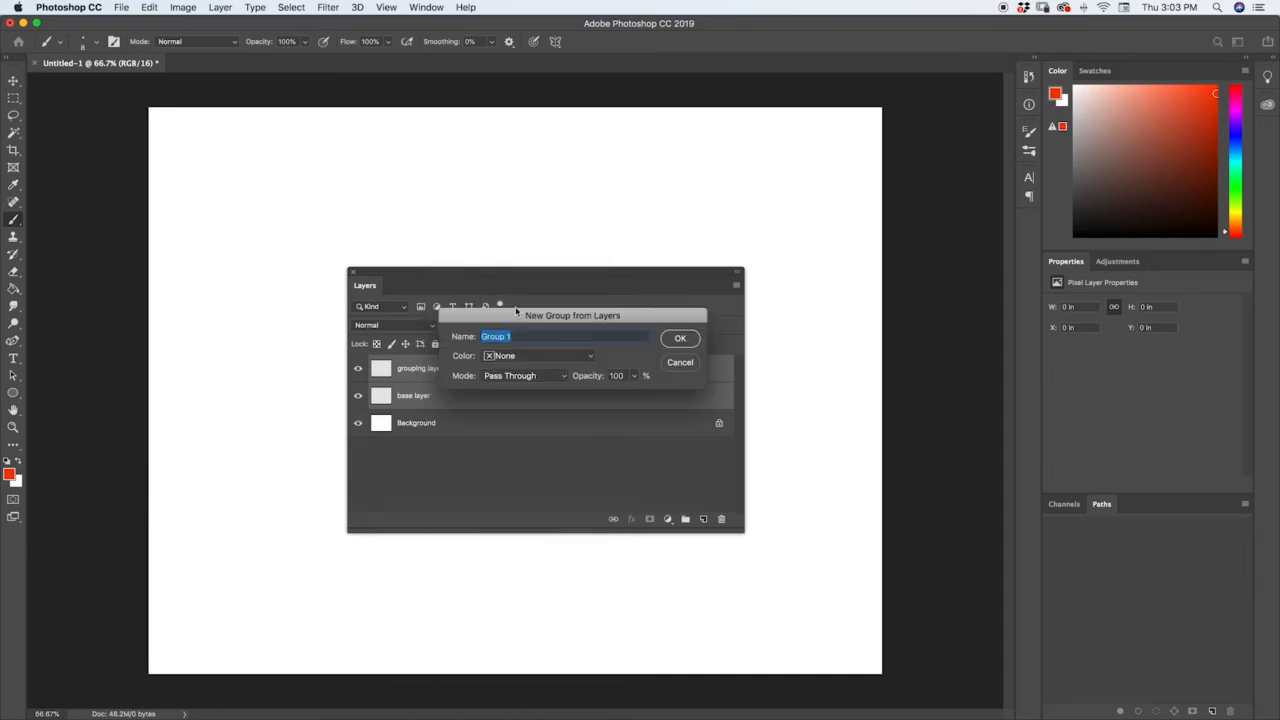
text(test group)
click(526, 357)
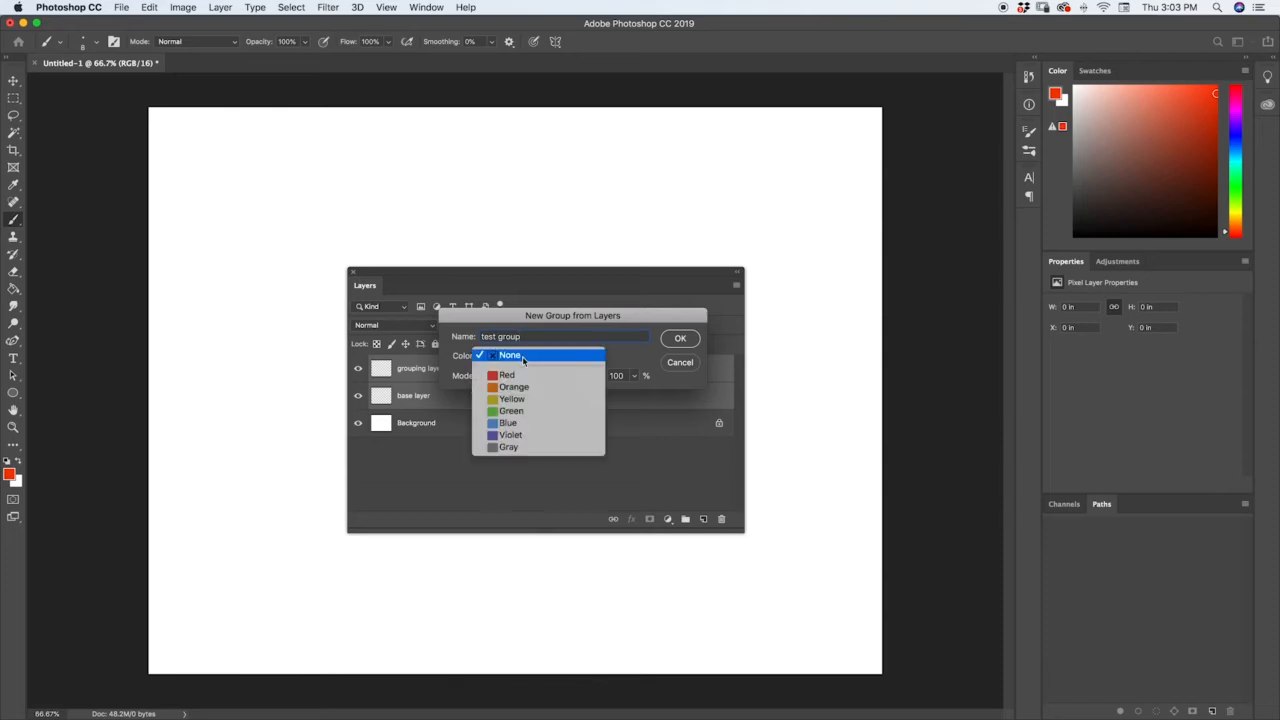
click(523, 358)
click(522, 358)
click(516, 370)
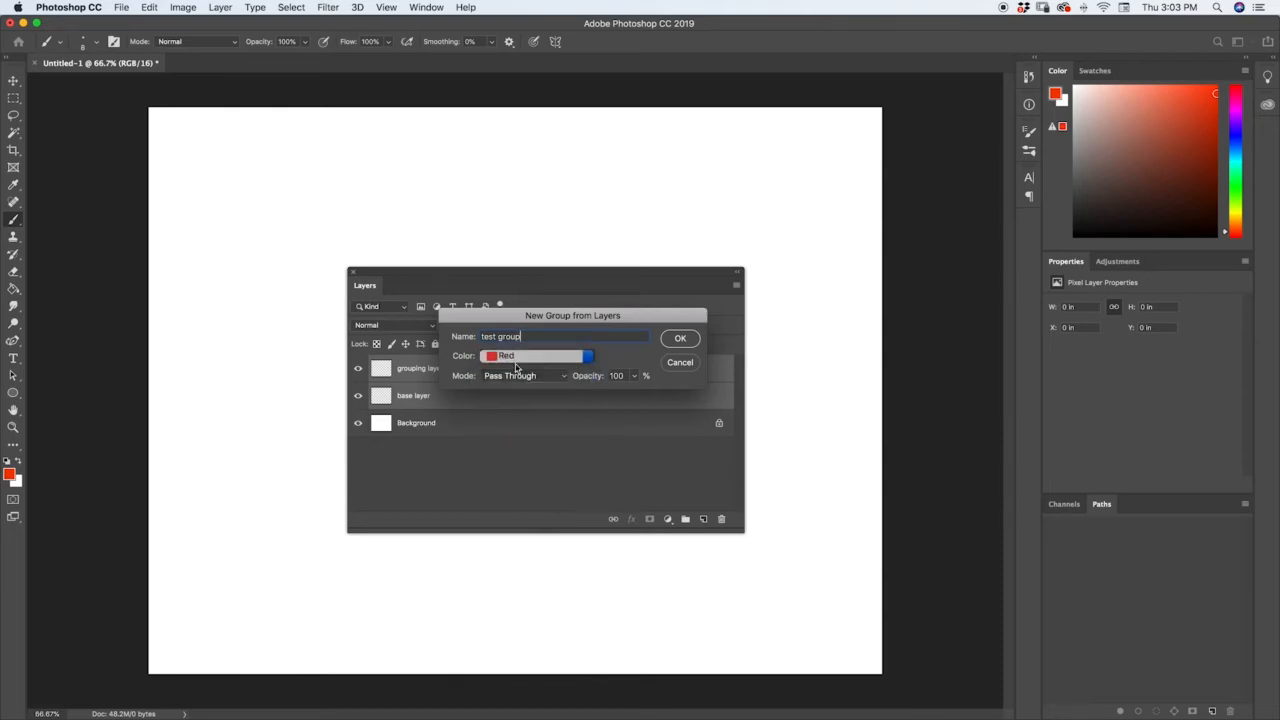
click(507, 377)
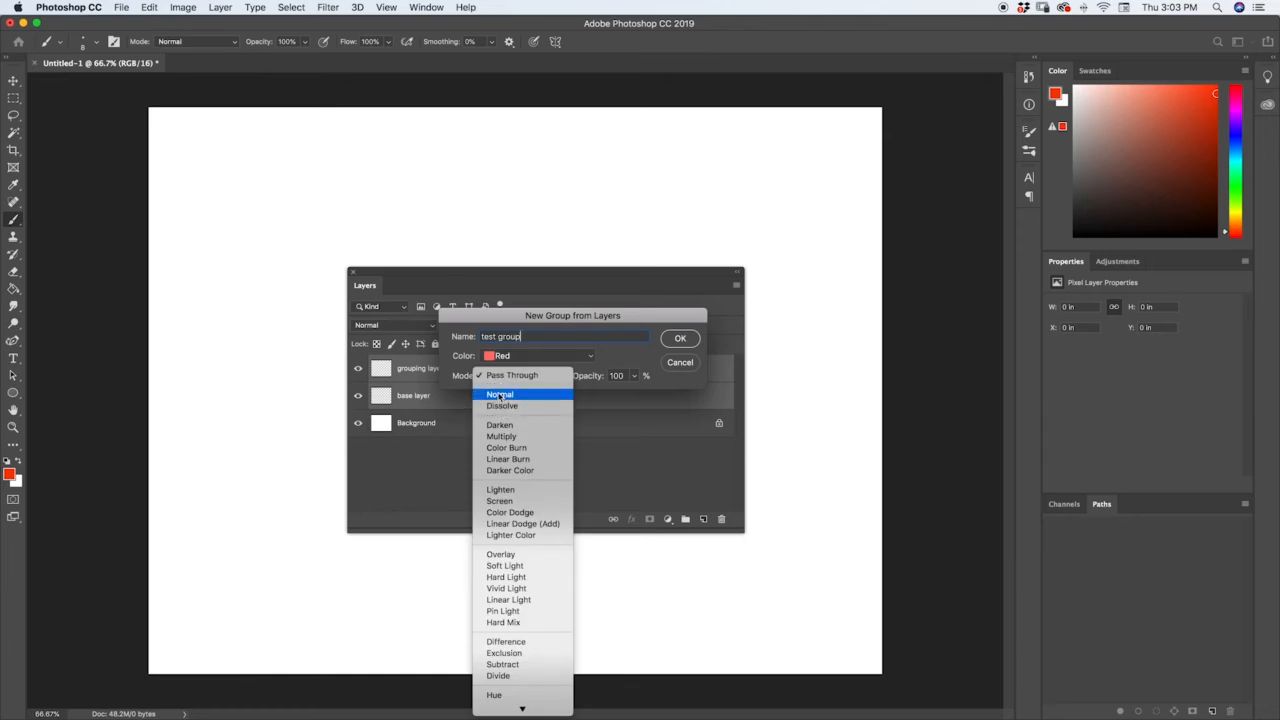
click(500, 396)
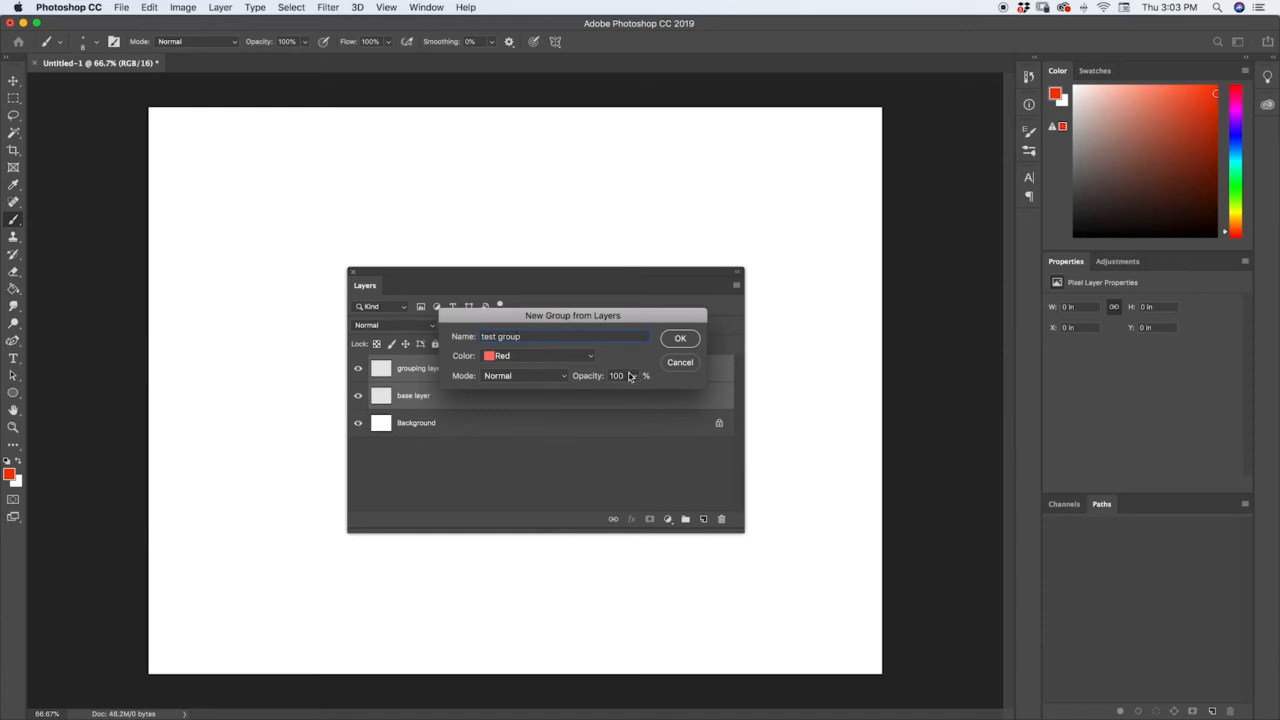
click(674, 337)
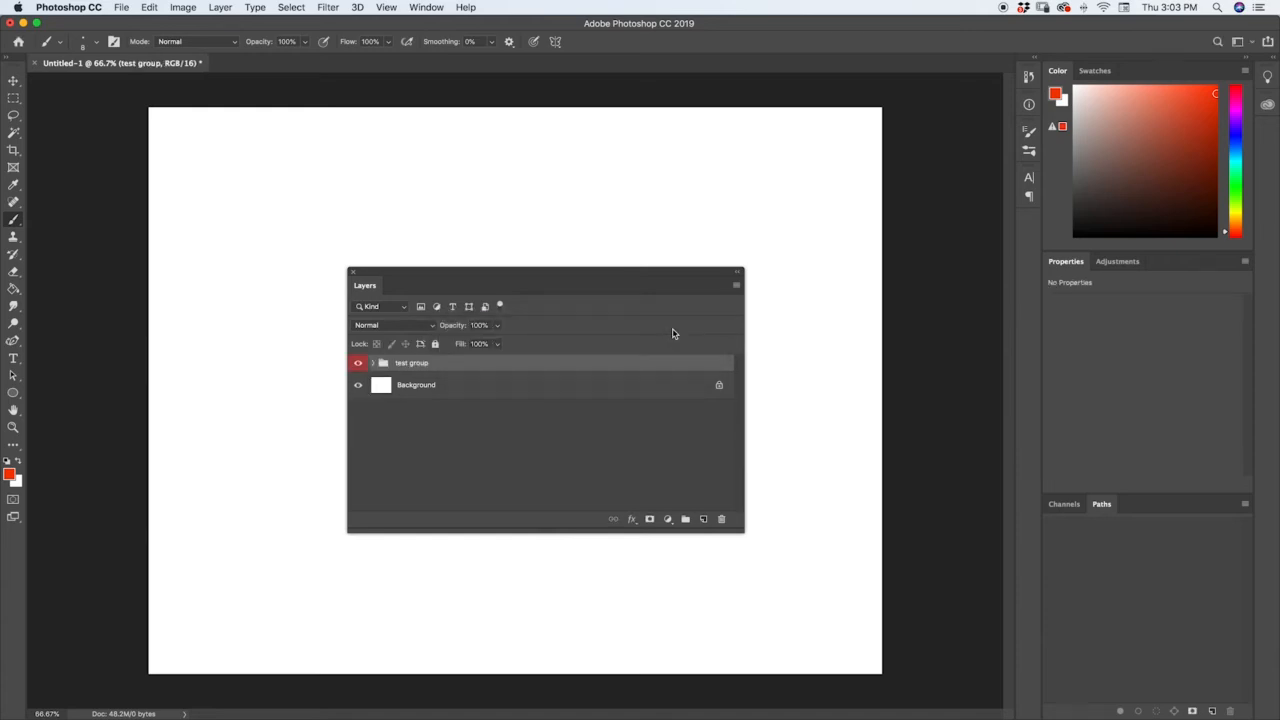
Step: Expand and collapse "test group" to inspect its layers, and delete only the group, keeping its contents
click(372, 363)
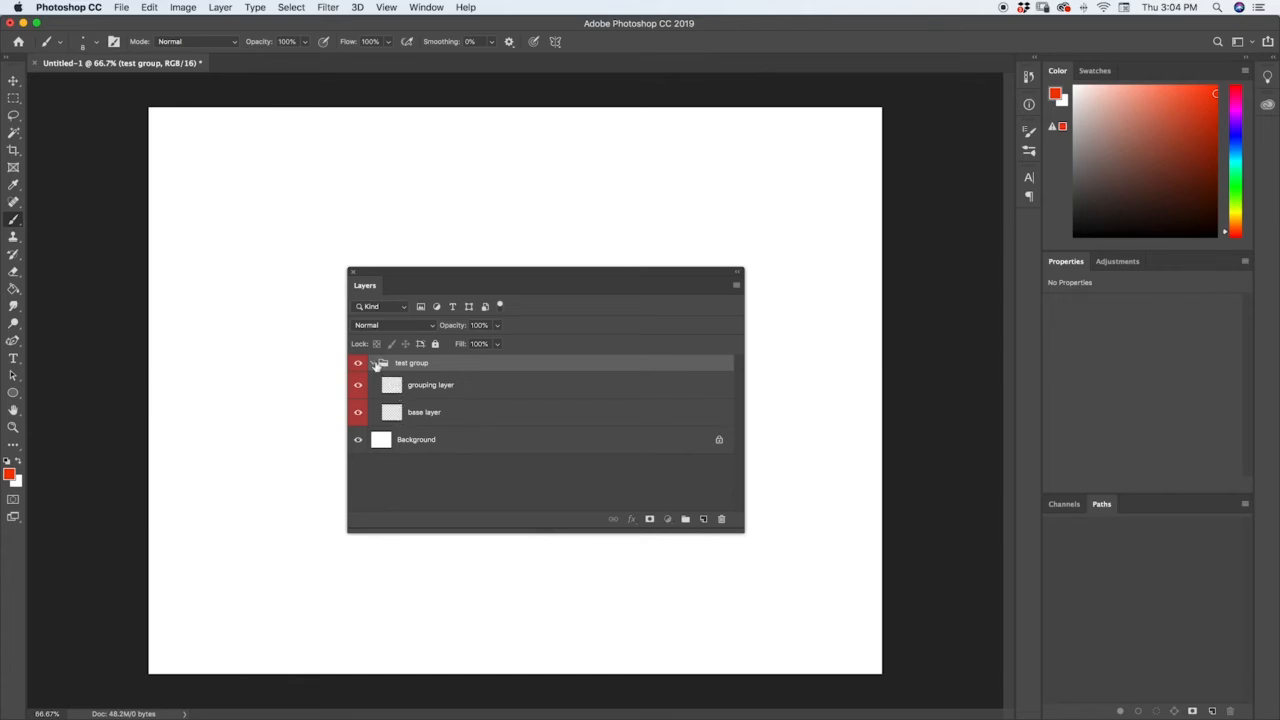
click(373, 363)
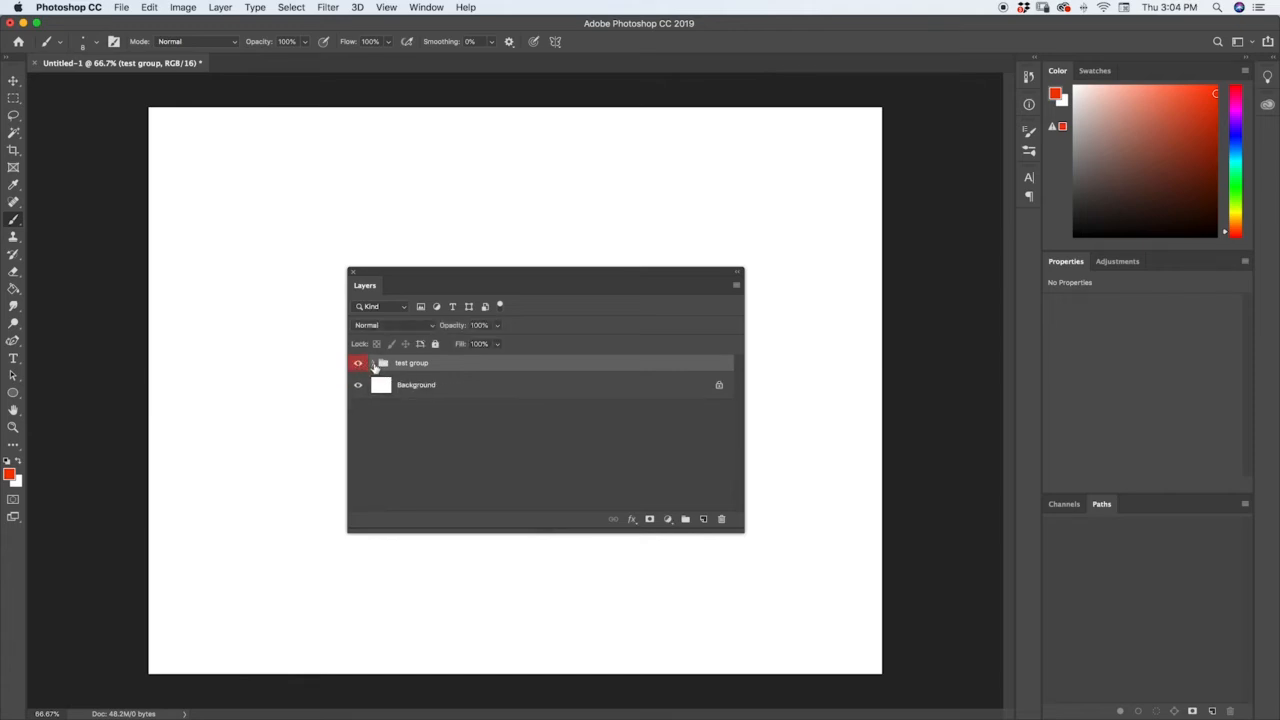
click(373, 363)
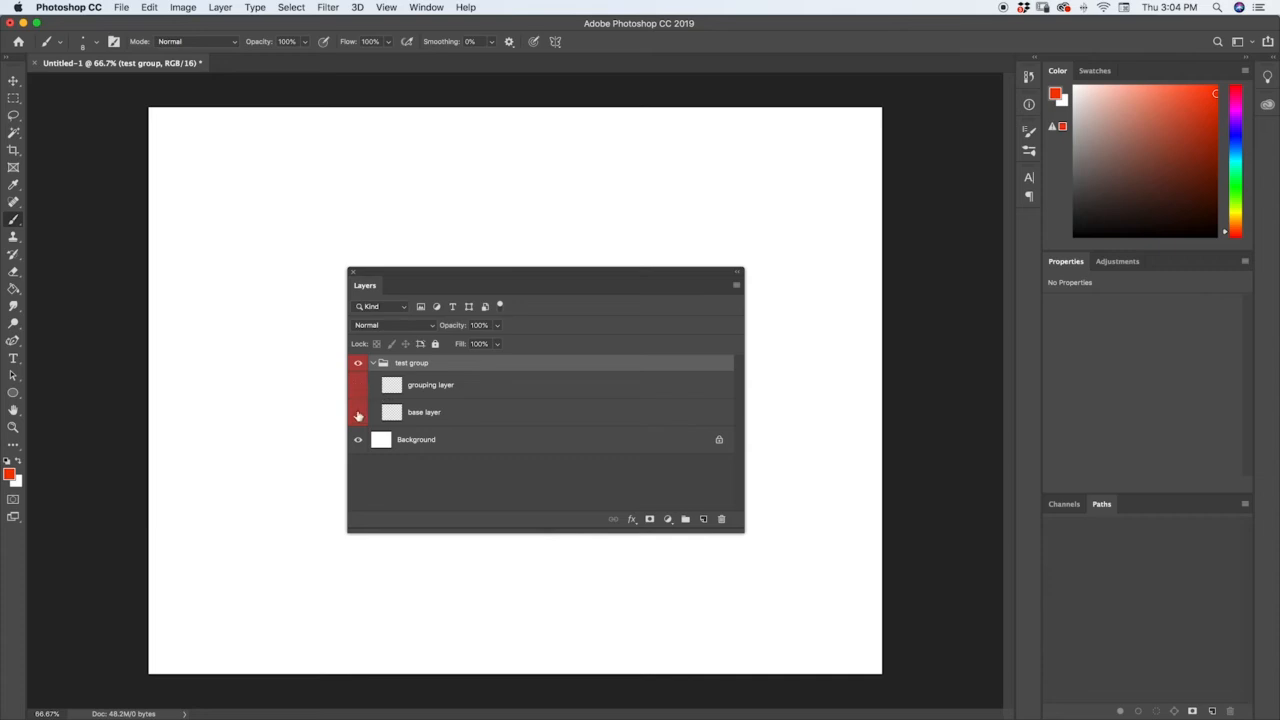
click(373, 363)
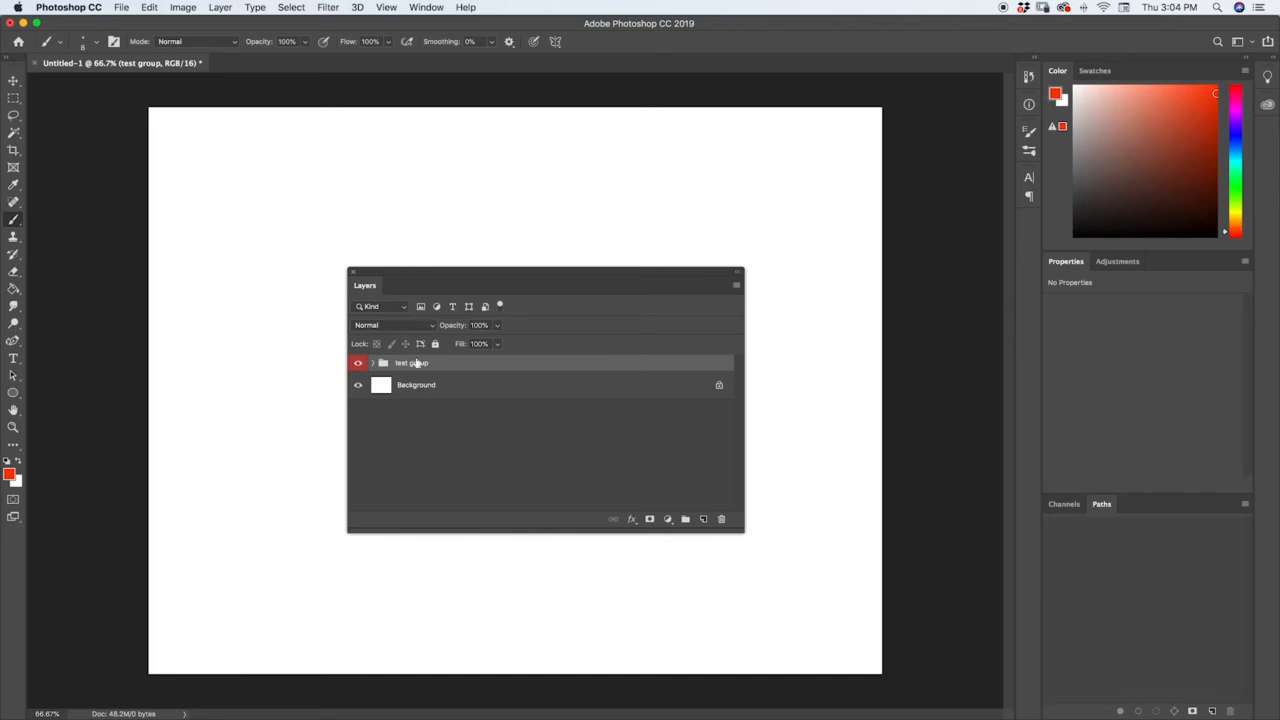
click(721, 521)
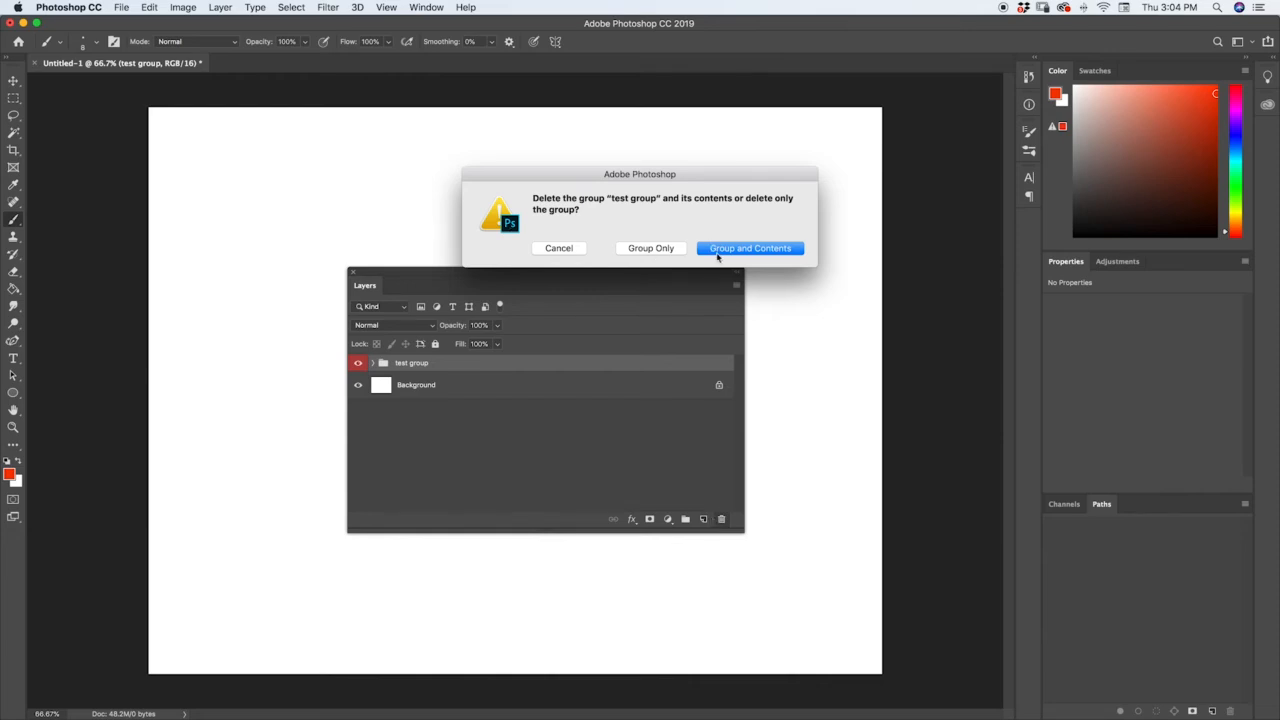
click(645, 250)
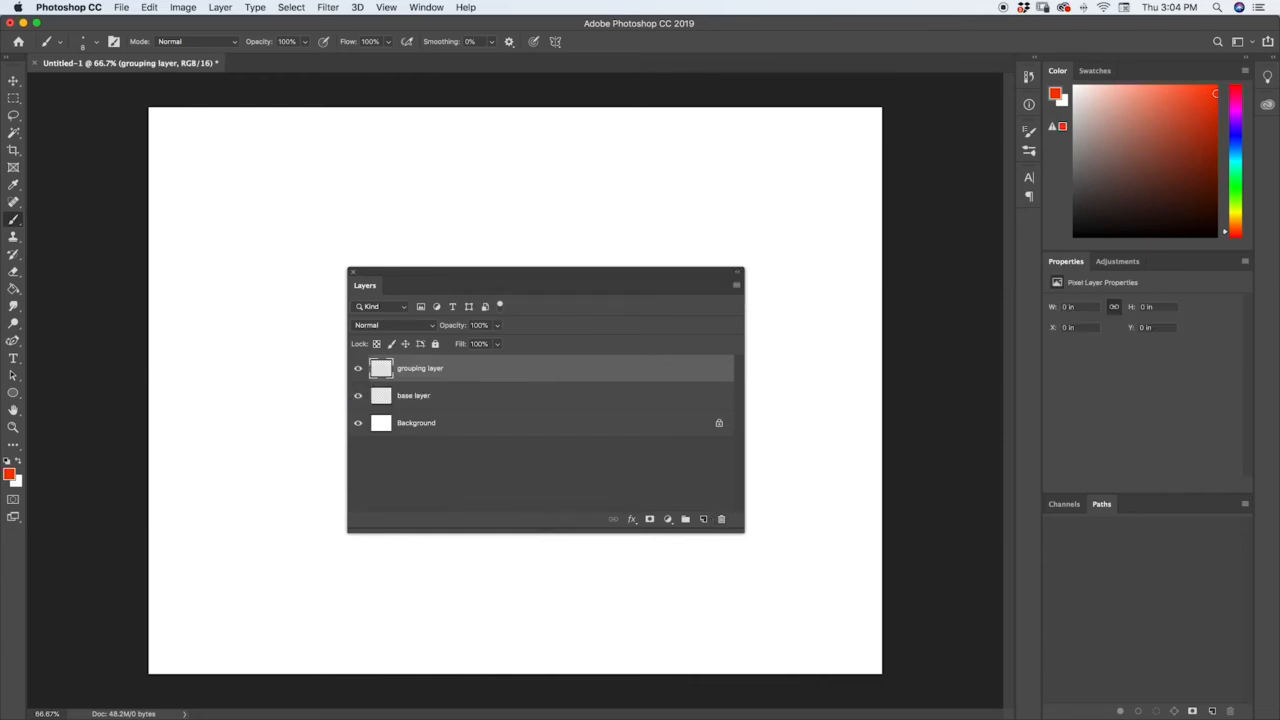
Step: Duplicate the grouping layer as "grouping layer copy" in Untitled-1, and delete that copy
right_click(415, 370)
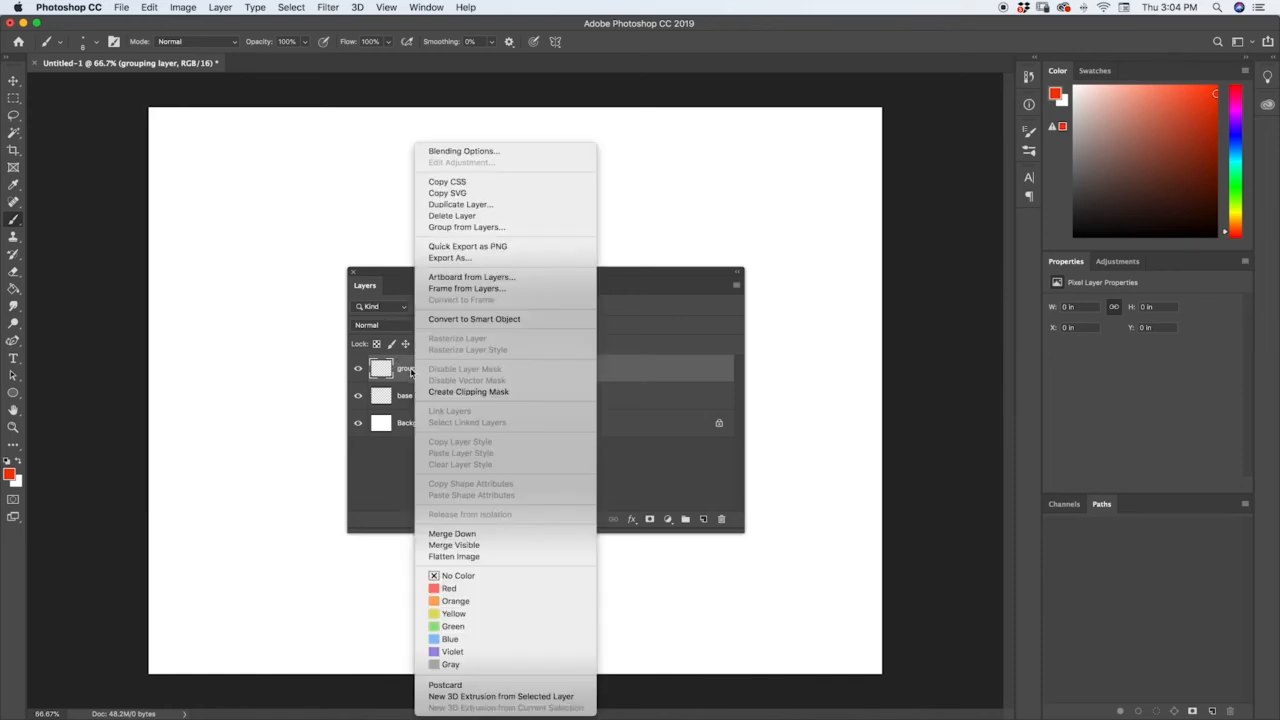
click(433, 205)
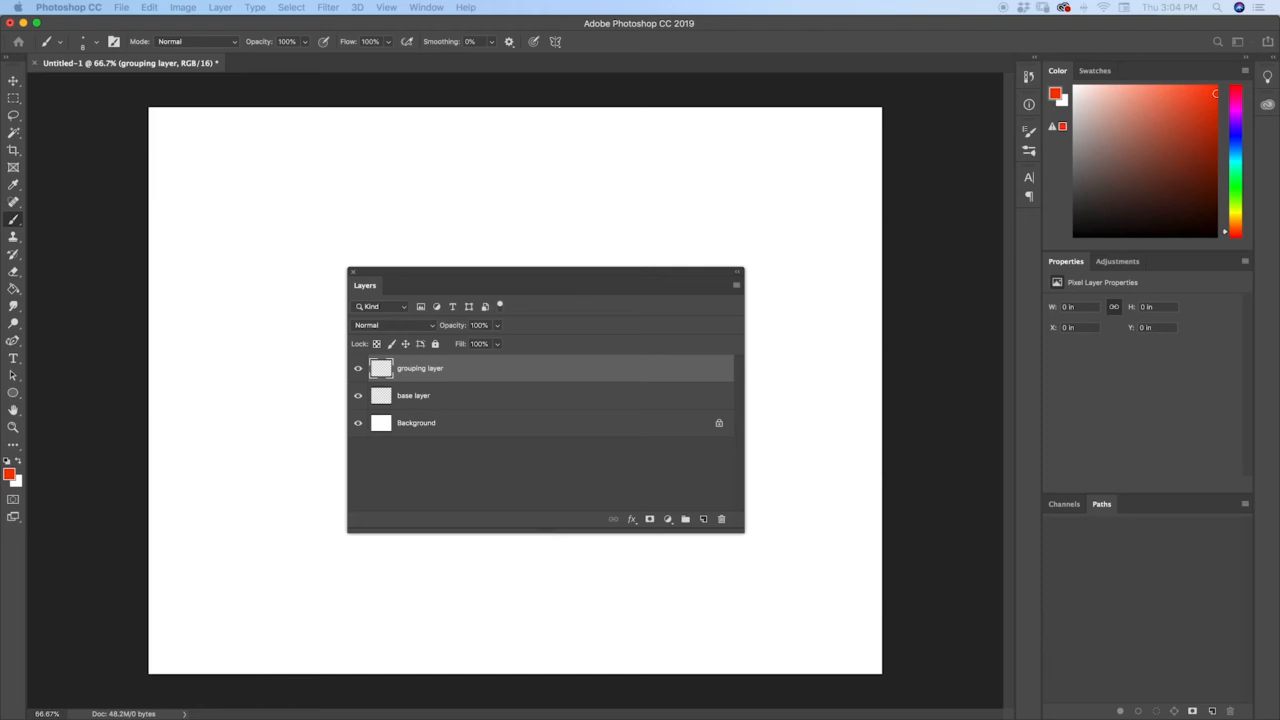
drag(601, 427, 472, 281)
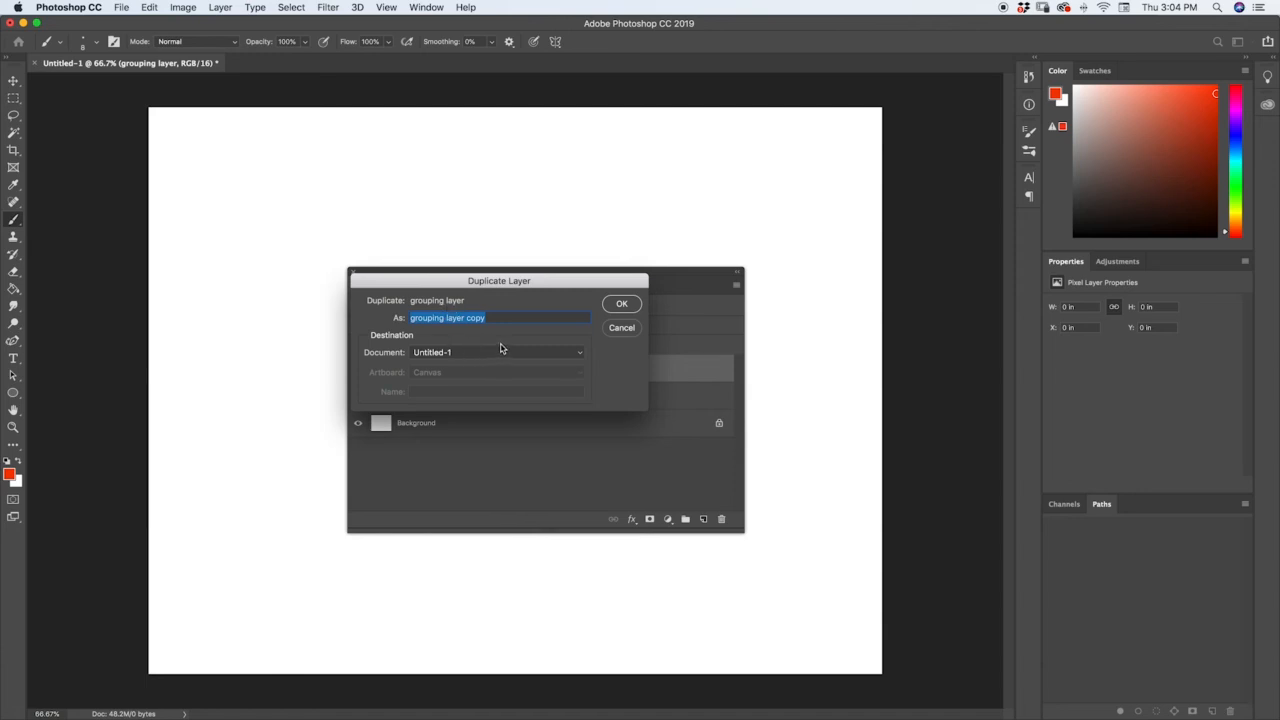
click(632, 306)
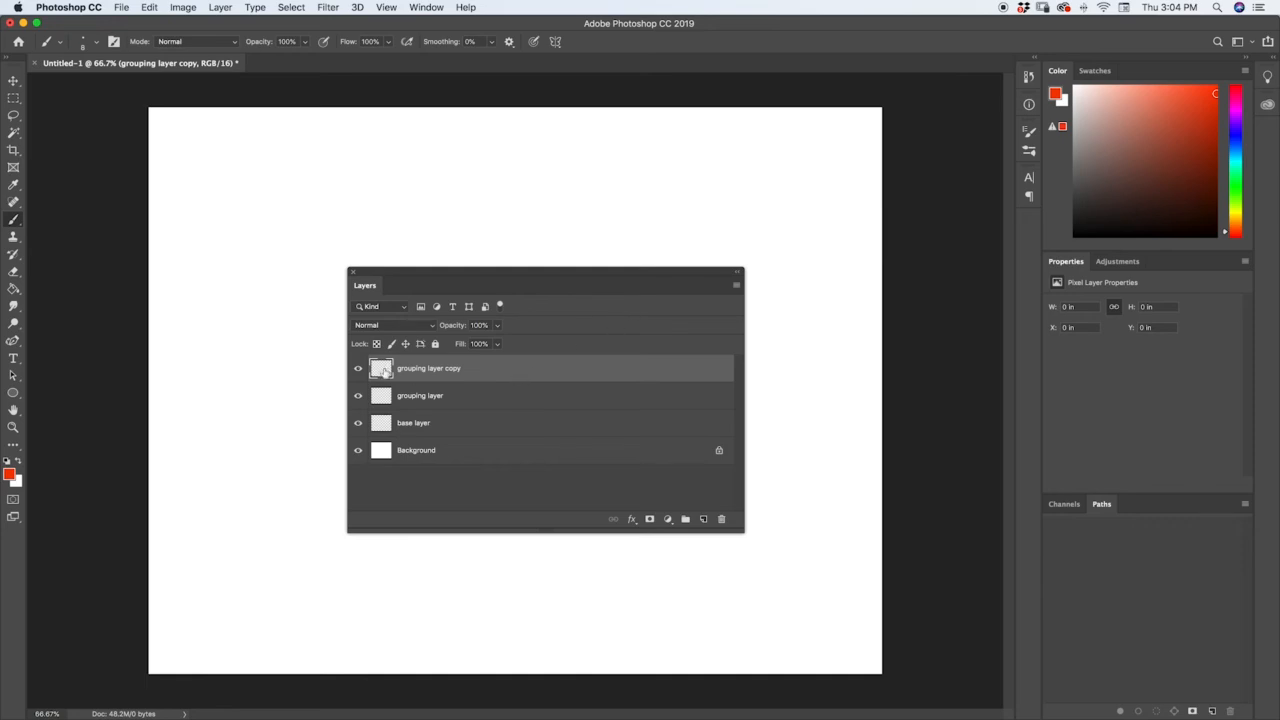
click(721, 519)
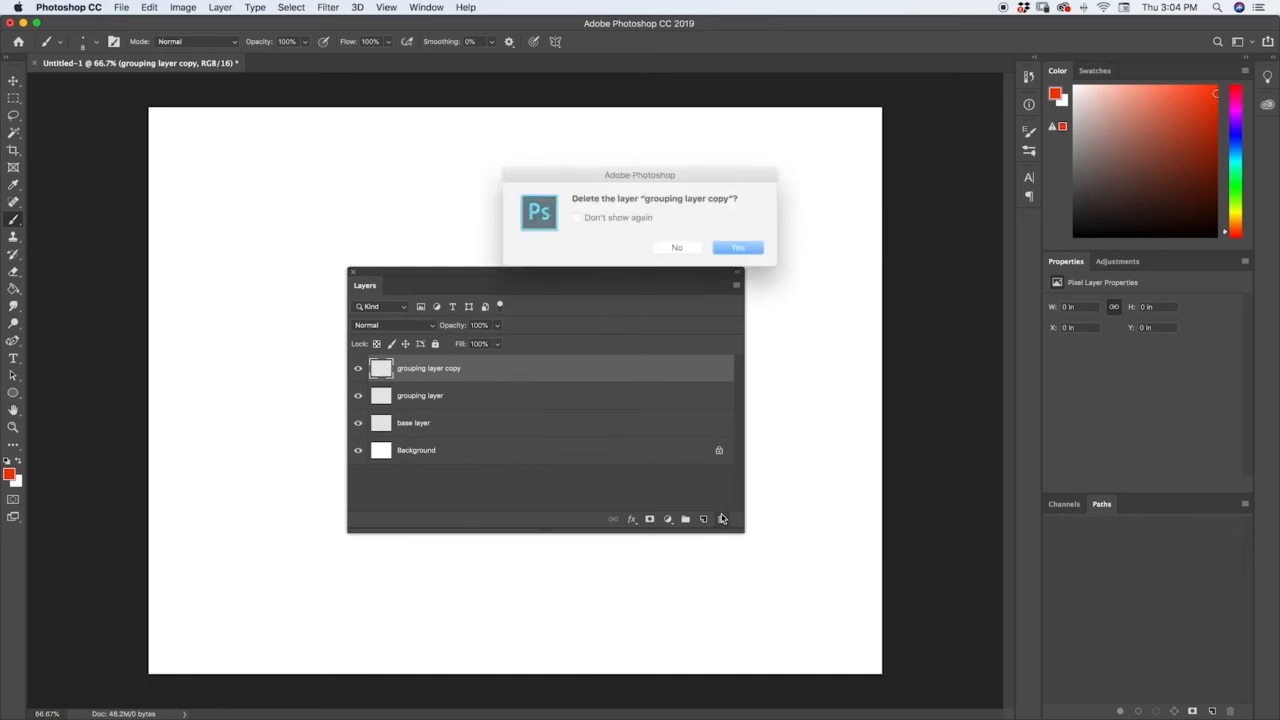
click(736, 249)
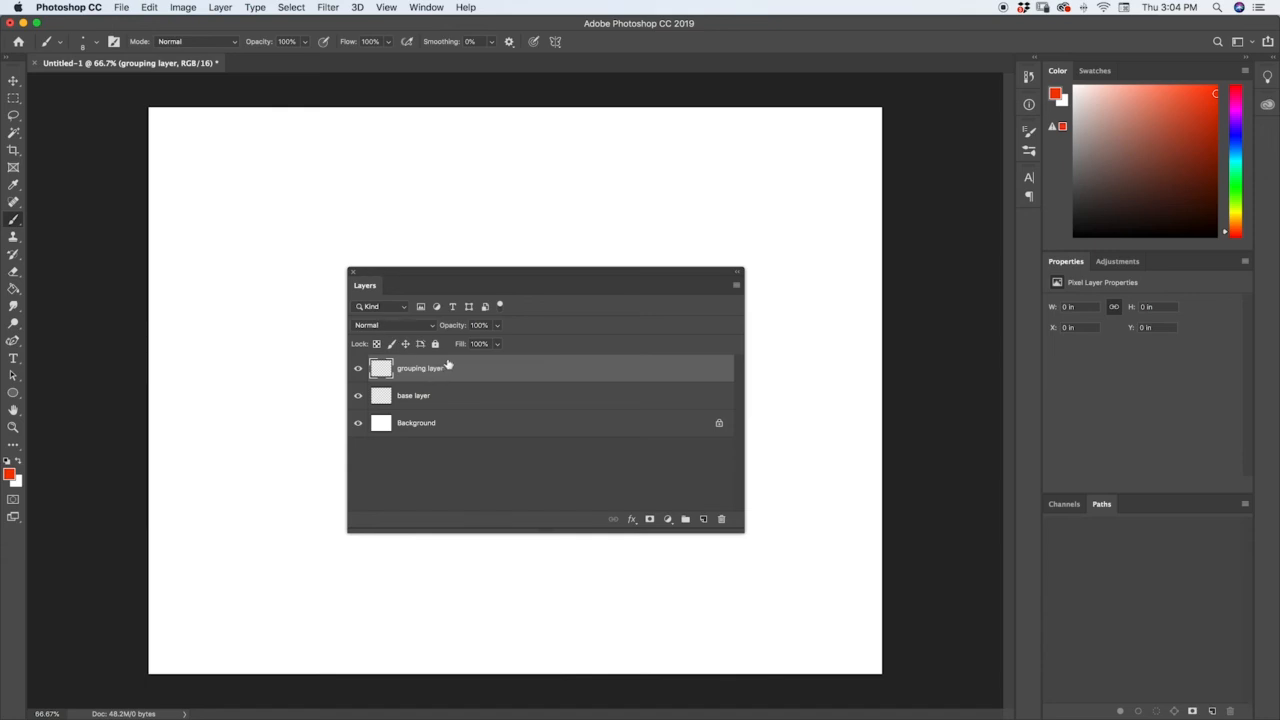
Step: Toggle the visibility of the grouping layer and base layer off and back on
mouse_move(466, 370)
mouse_down()
mouse_move(457, 406)
mouse_move(451, 374)
mouse_move(455, 407)
mouse_move(449, 368)
mouse_up()
click(358, 370)
click(358, 397)
click(359, 371)
click(359, 399)
click(359, 370)
click(359, 370)
Step: Reposition the floating Layers panel slightly higher over the canvas
drag(377, 274, 342, 255)
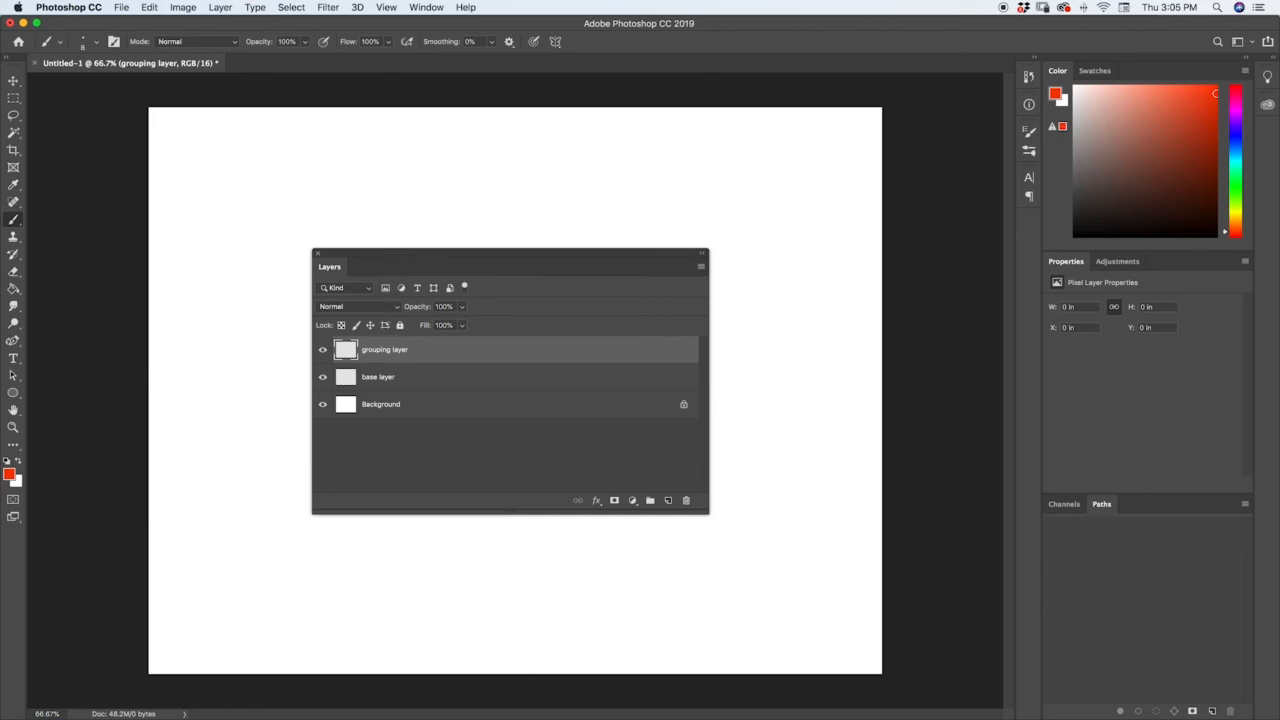
drag(386, 257, 385, 250)
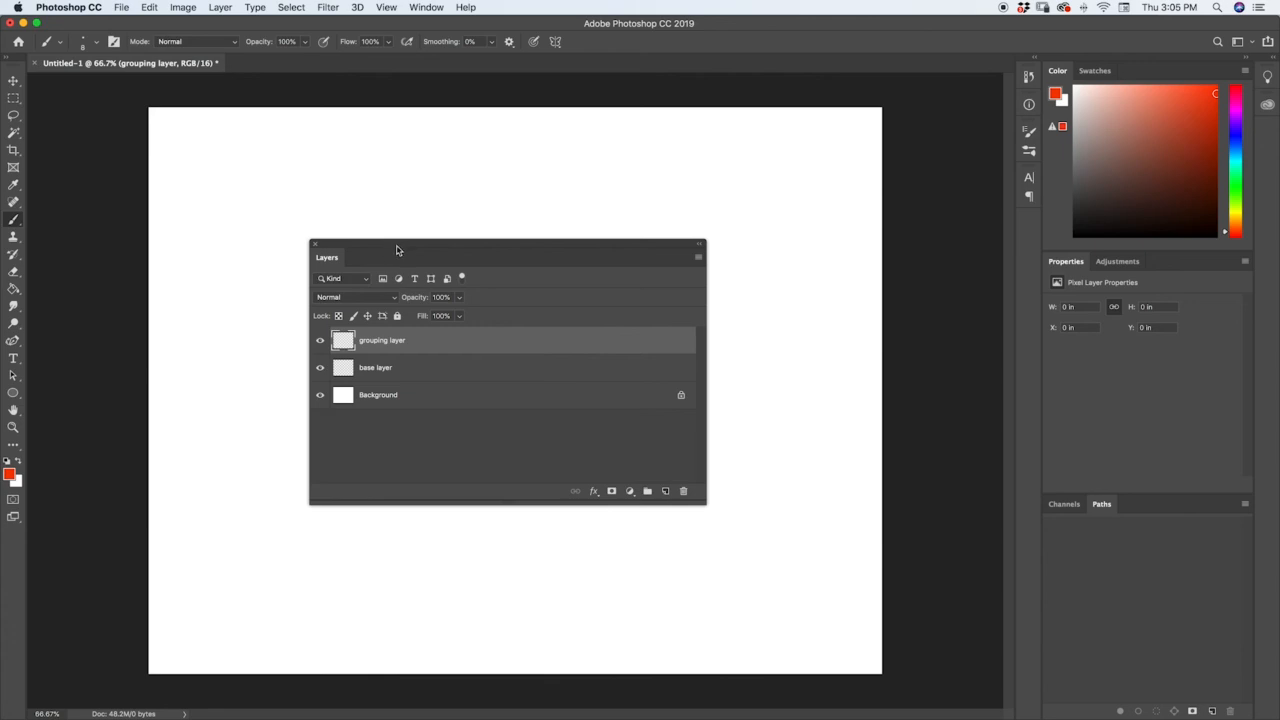
drag(397, 248, 395, 231)
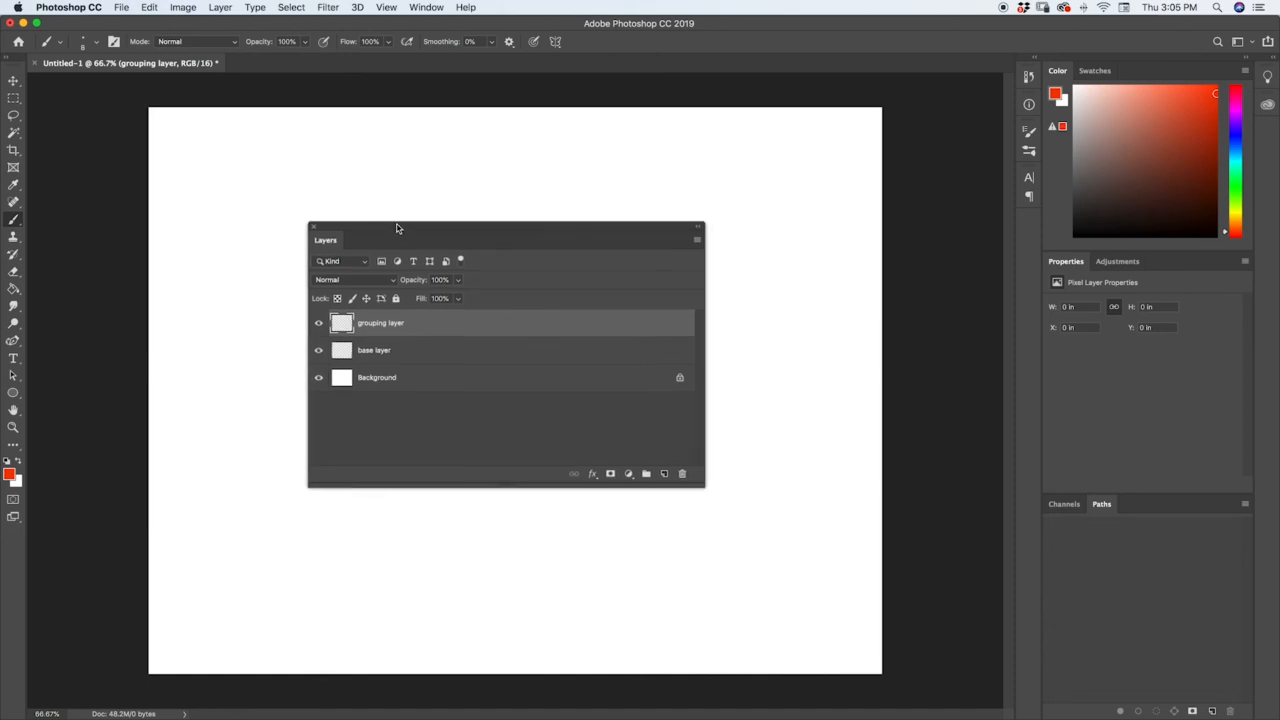